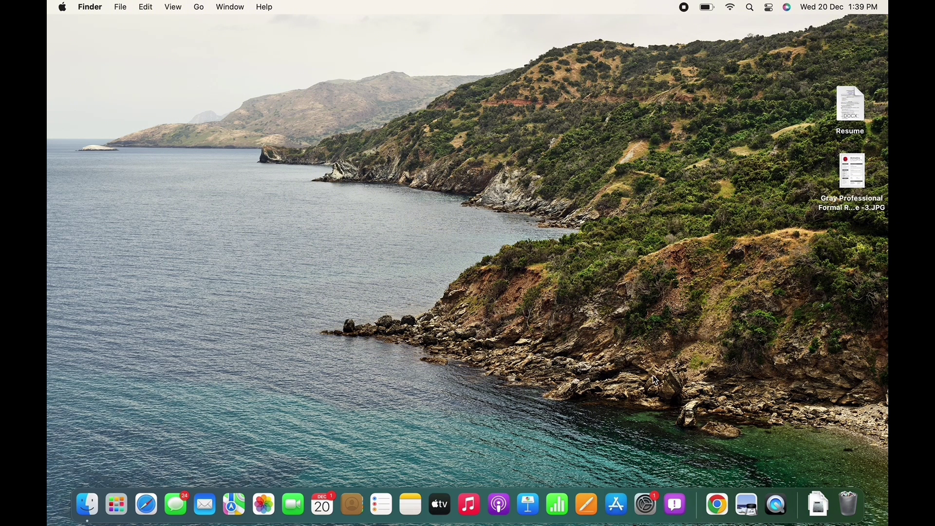
pyautogui.click(717, 504)
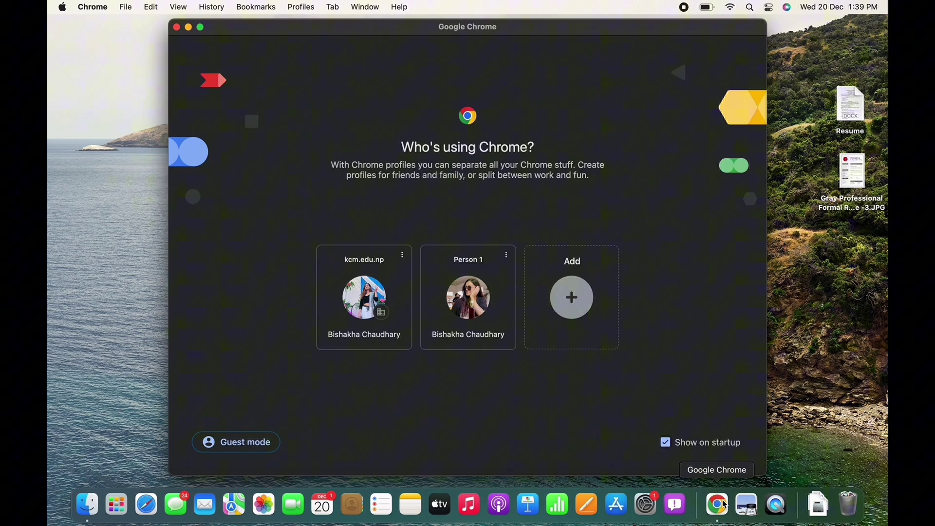
pyautogui.click(442, 308)
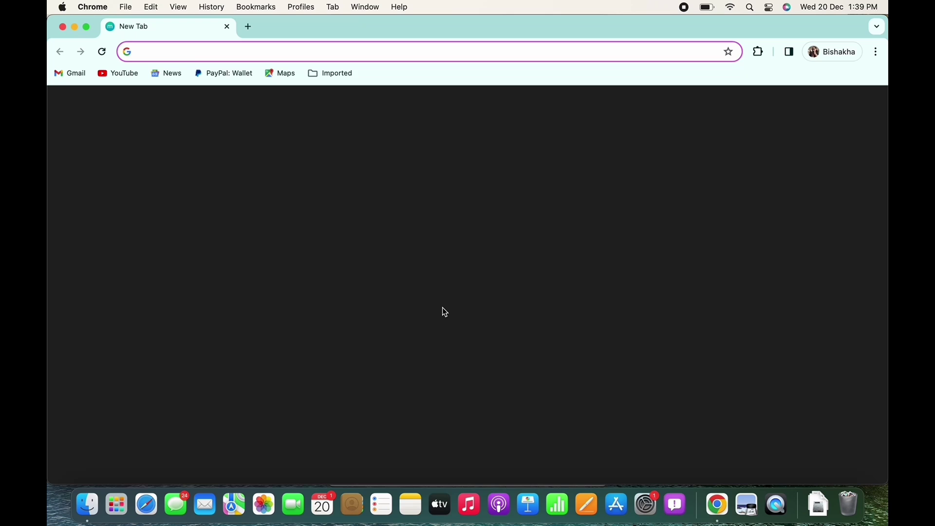
pyautogui.write('www.')
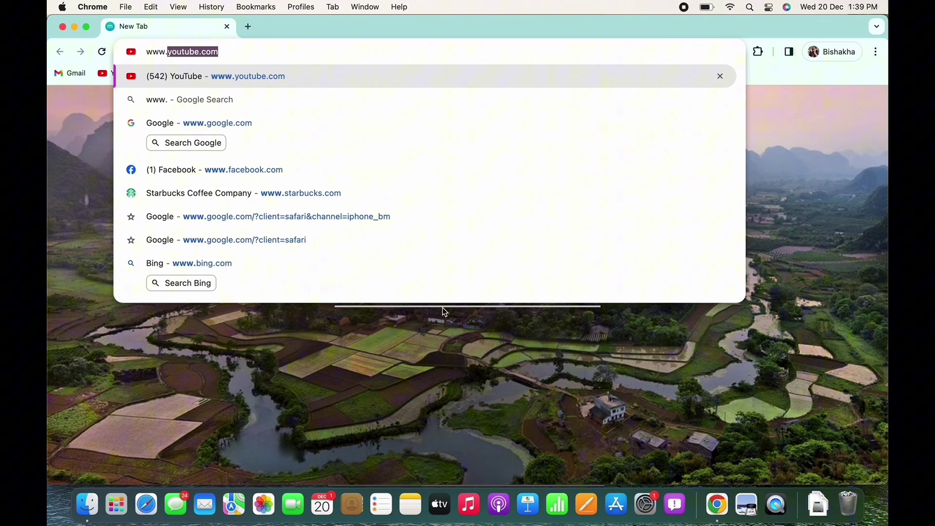
pyautogui.write('fide')
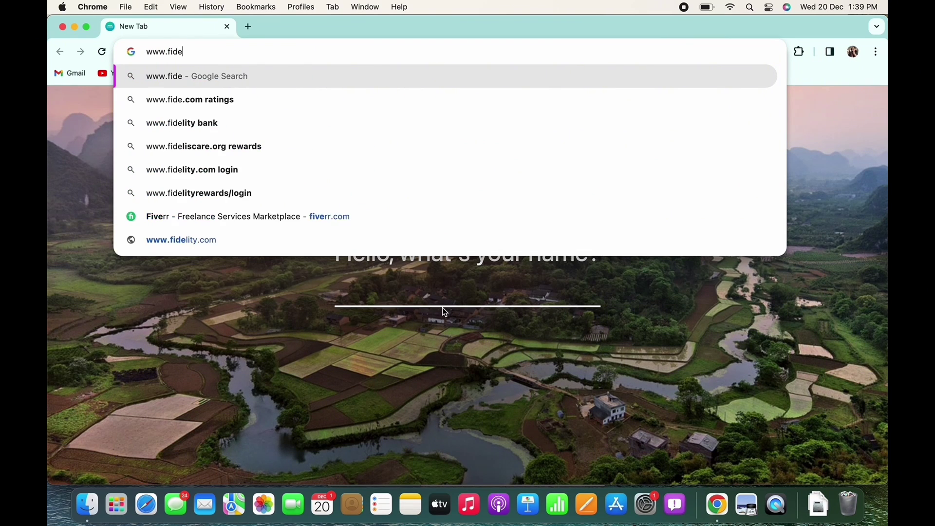
pyautogui.write('lity.com')
pyautogui.press('Return')
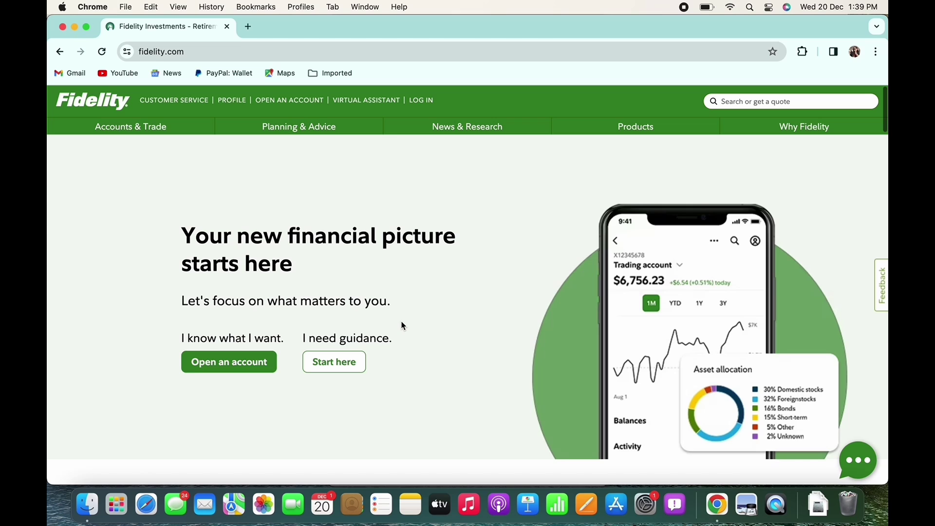
# Open Fidelity's LOG IN page with its empty username and password fields.
pyautogui.click(421, 100)
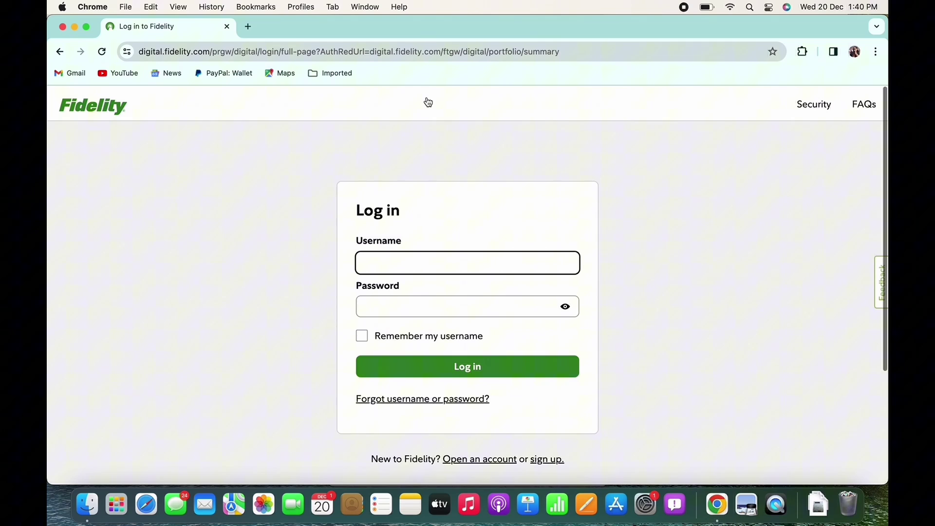
# Select the Fidelity logo to return to the fidelity.com homepage.
pyautogui.click(89, 110)
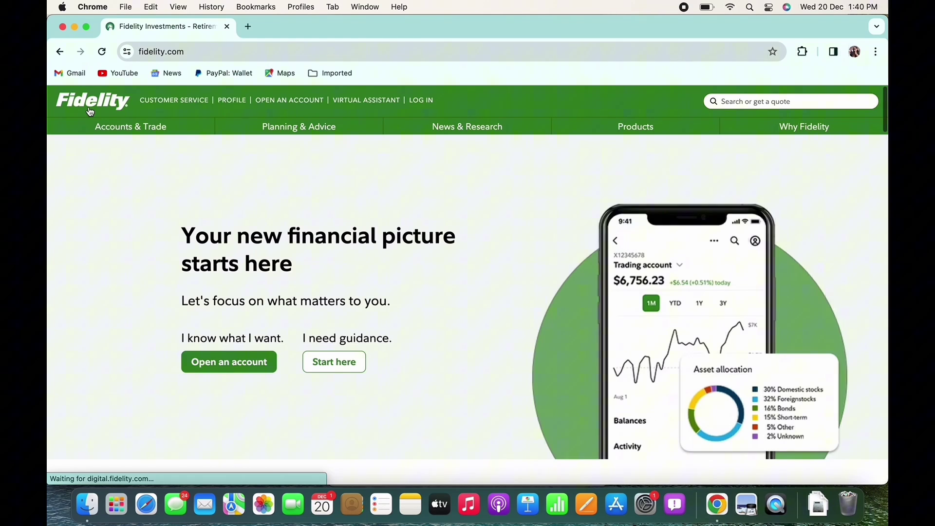
pyautogui.scroll(-10, 178, 162)
pyautogui.scroll(-5, 178, 162)
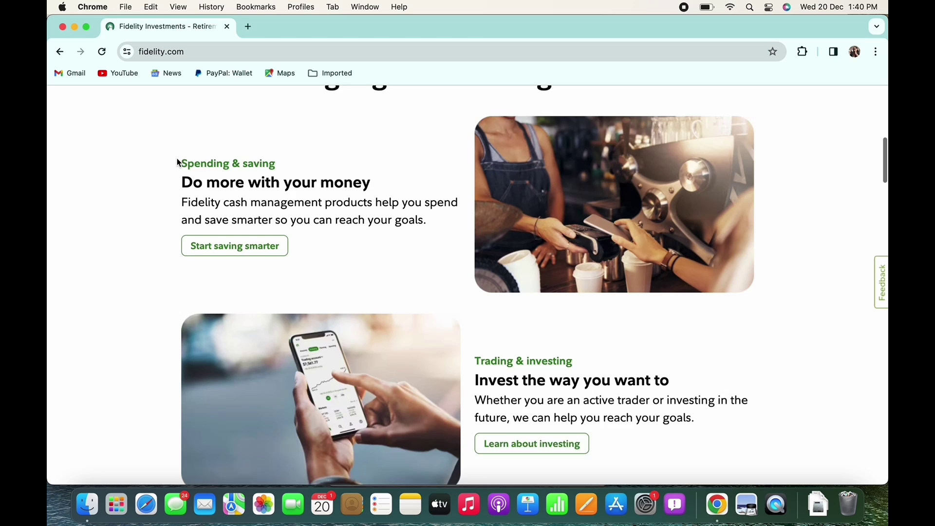
pyautogui.scroll(-3, 177, 162)
pyautogui.scroll(4, 177, 163)
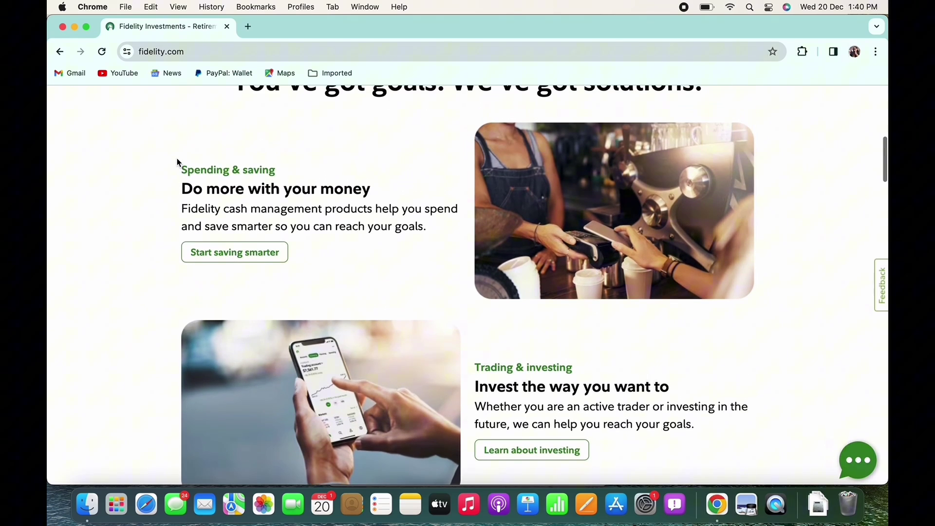
pyautogui.scroll(10, 178, 162)
pyautogui.scroll(3, 178, 162)
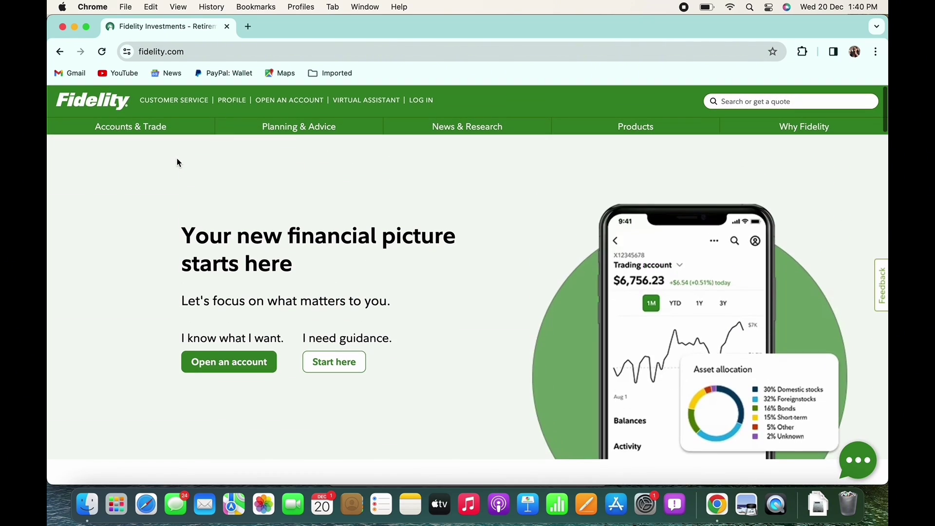